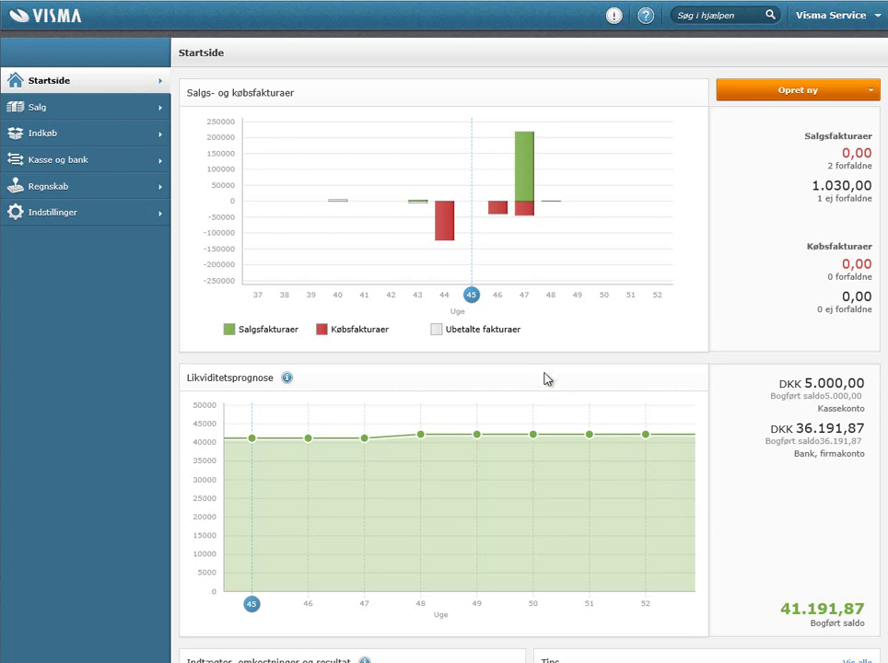
Open the accounting cash journal (Kassekladde) and set the new voucher's date to 06-11-2013.
{"action": "left_click", "coordinate": [111, 195]}
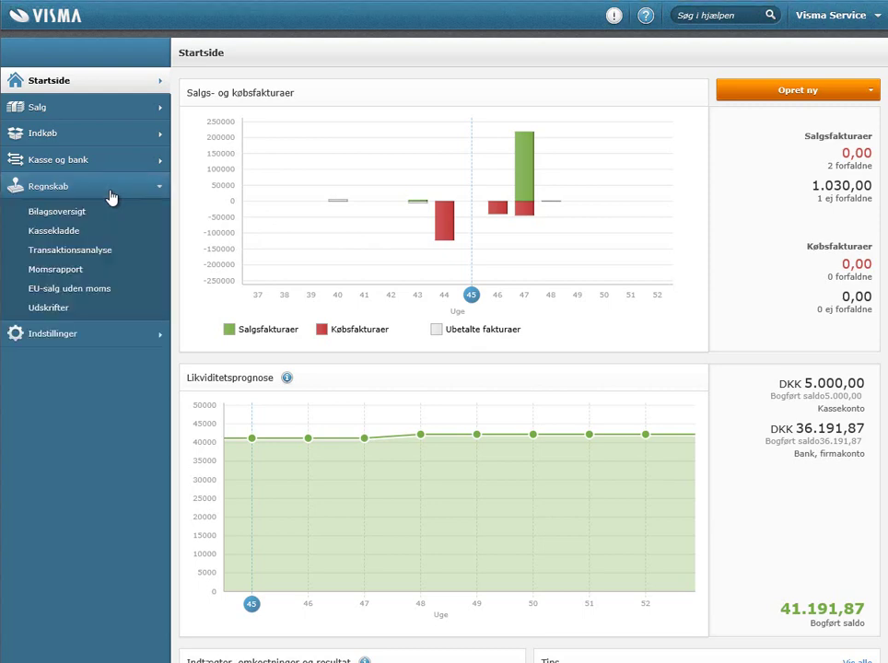
{"action": "left_click", "coordinate": [65, 238]}
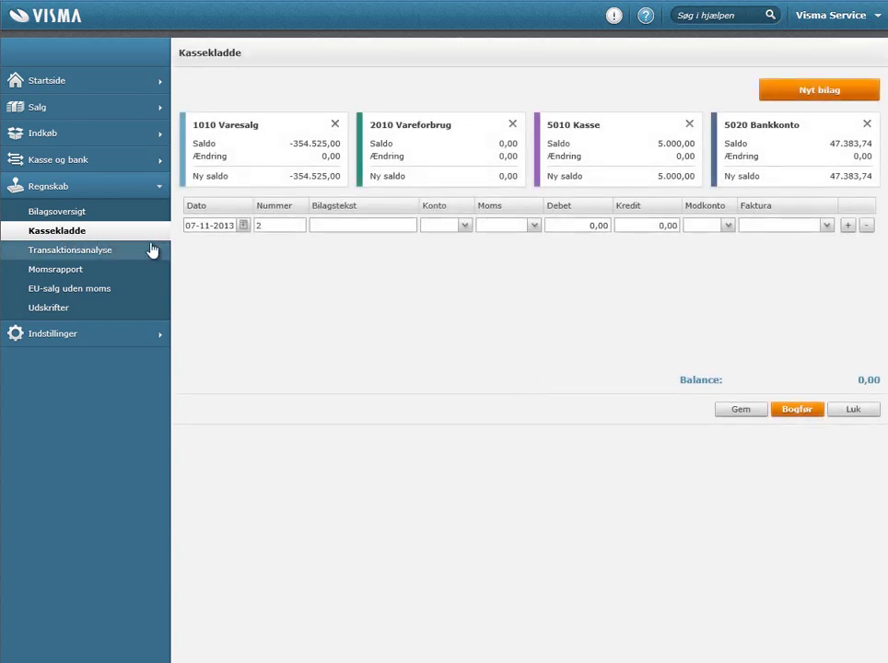
{"action": "left_click", "coordinate": [242, 227]}
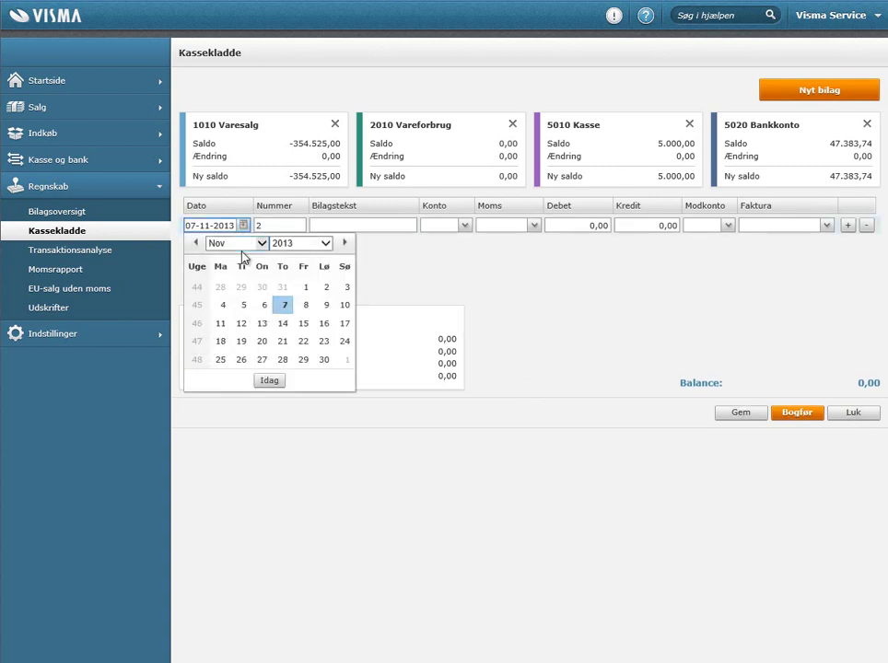
{"action": "left_click", "coordinate": [266, 305]}
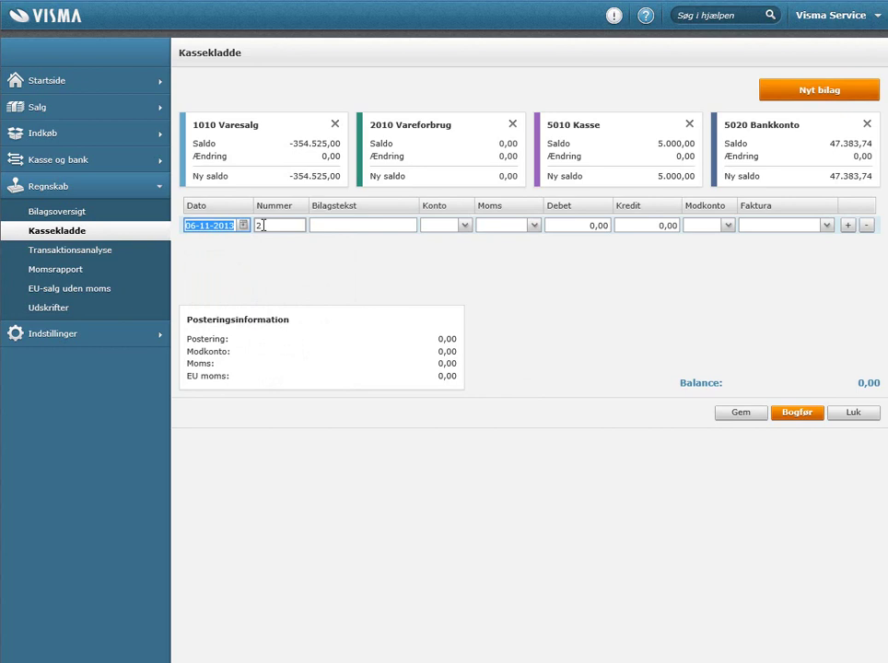
{"action": "left_click", "coordinate": [260, 225]}
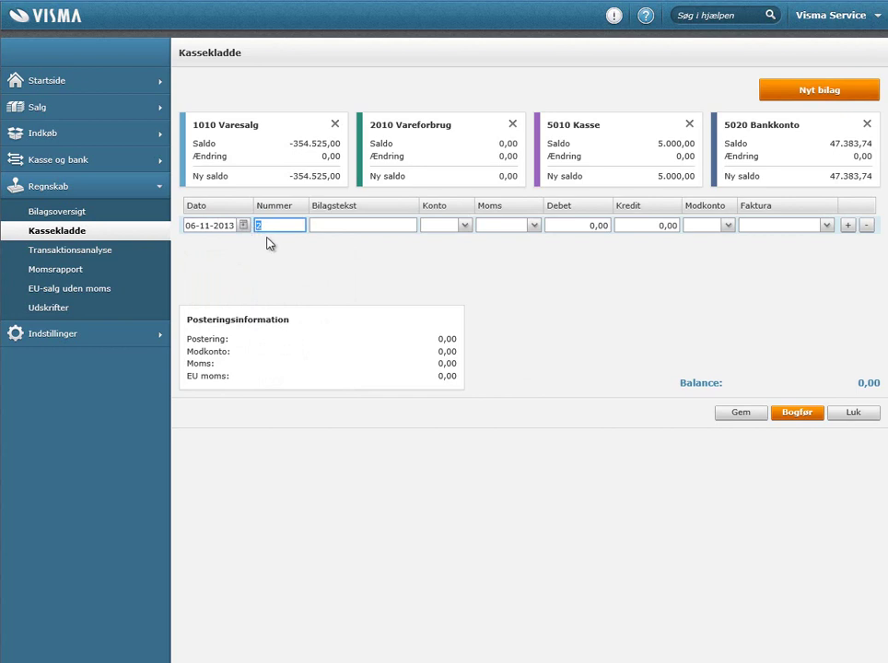
Enter Brændstof as the voucher text and assign the line to account 4040 Brændstof og olie.
{"action": "left_click", "coordinate": [315, 225]}
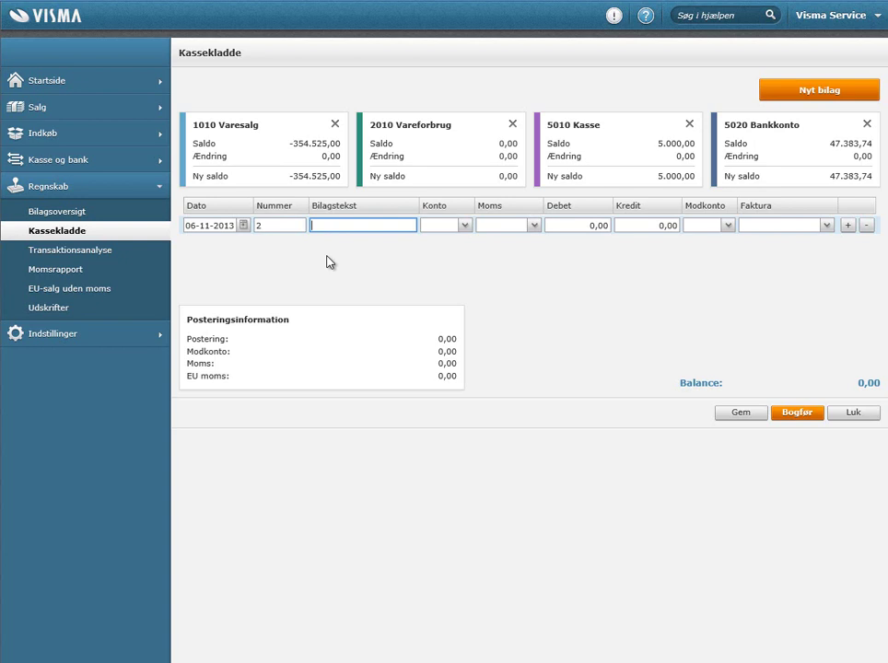
{"action": "type", "text": "Brændstof"}
{"action": "key", "text": "Tab"}
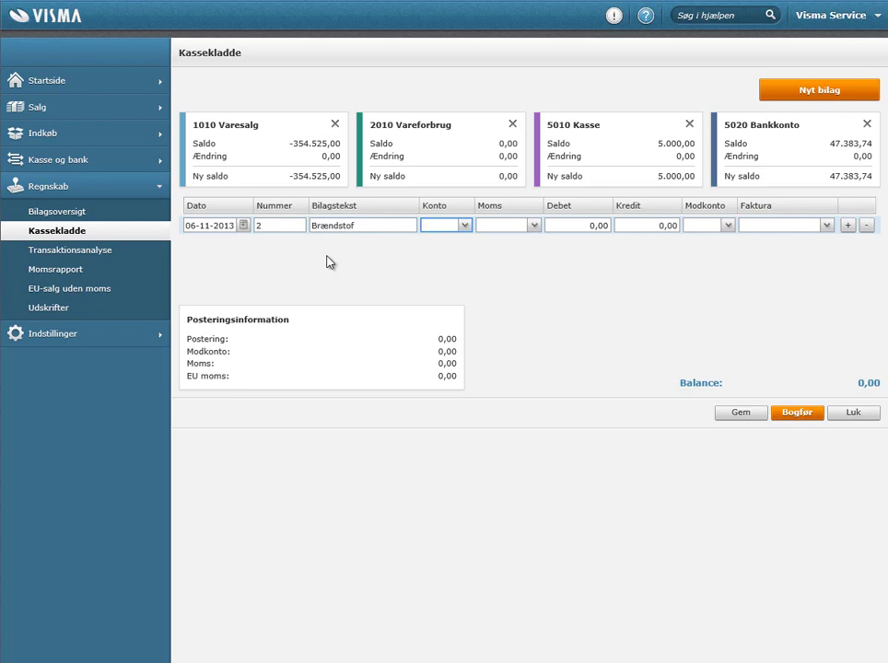
{"action": "type", "text": "brændst"}
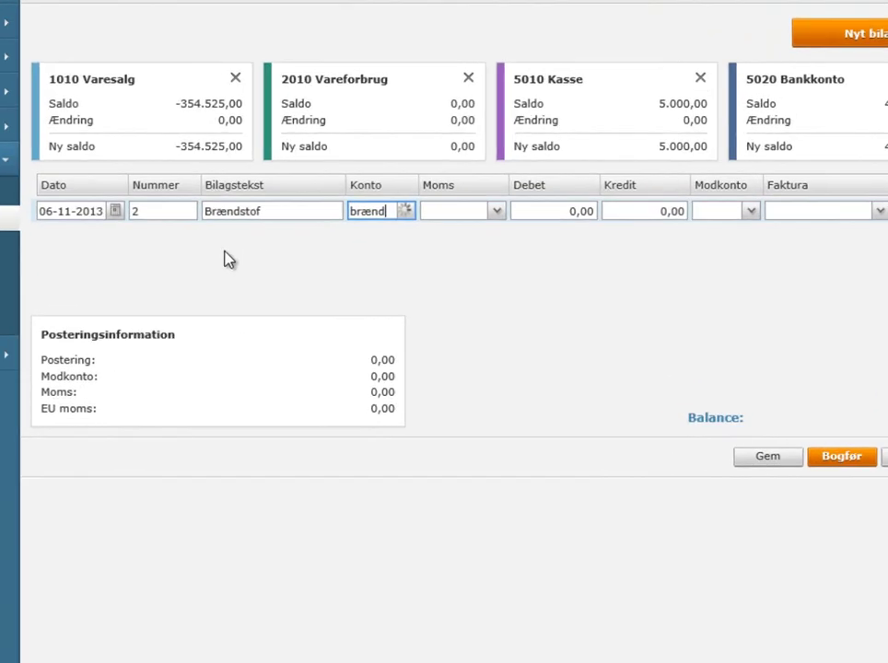
{"action": "type", "text": "o"}
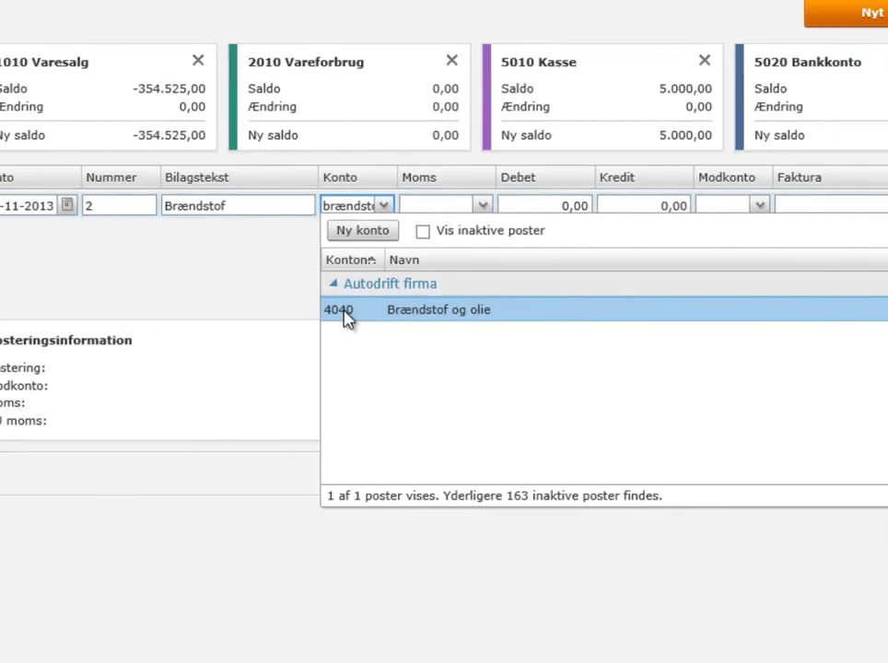
{"action": "left_click", "coordinate": [346, 318]}
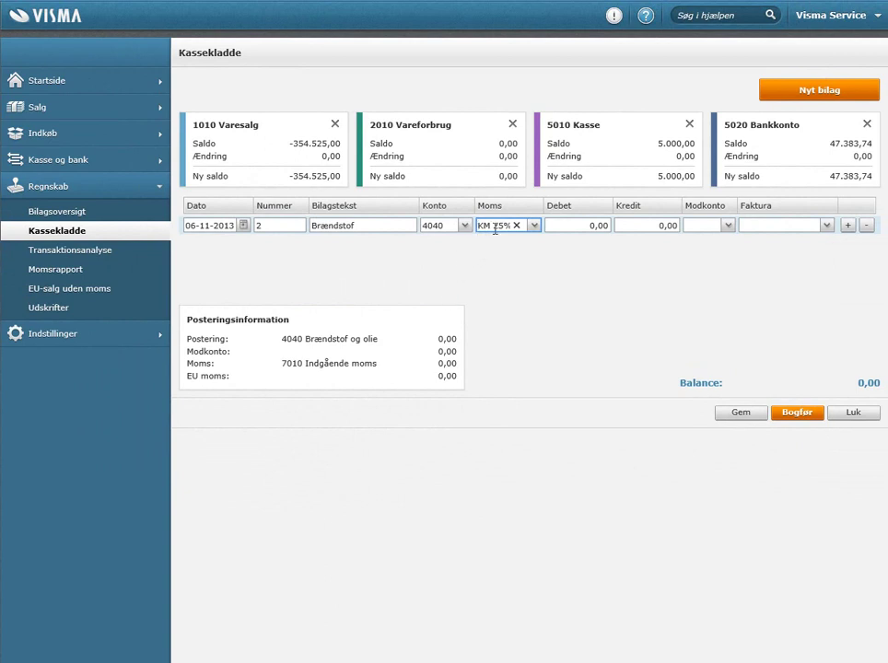
Debit the Brændstof line 480 without a contra account and add a second line to the same voucher.
{"action": "key", "text": "Tab"}
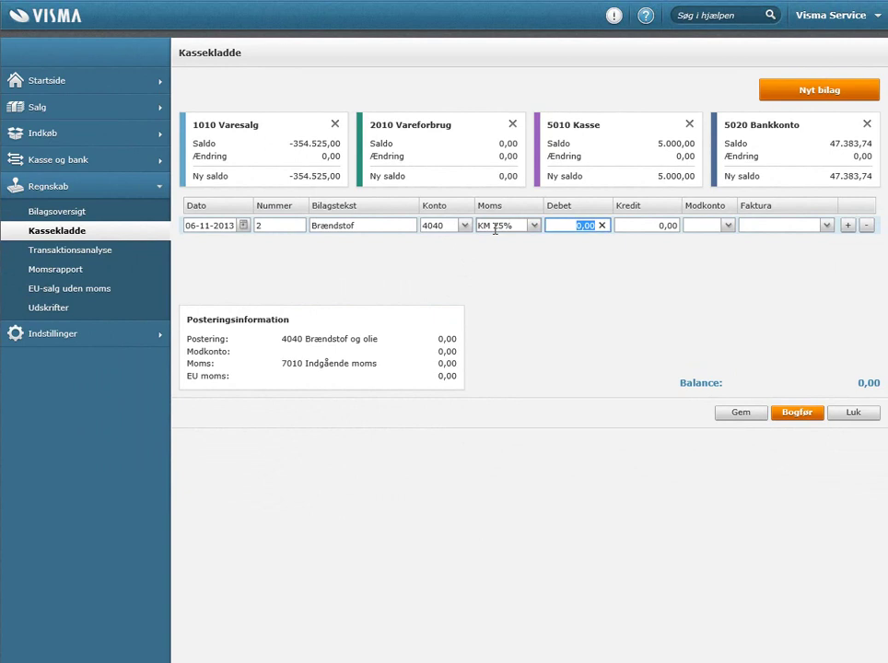
{"action": "type", "text": "480"}
{"action": "key", "text": "Tab"}
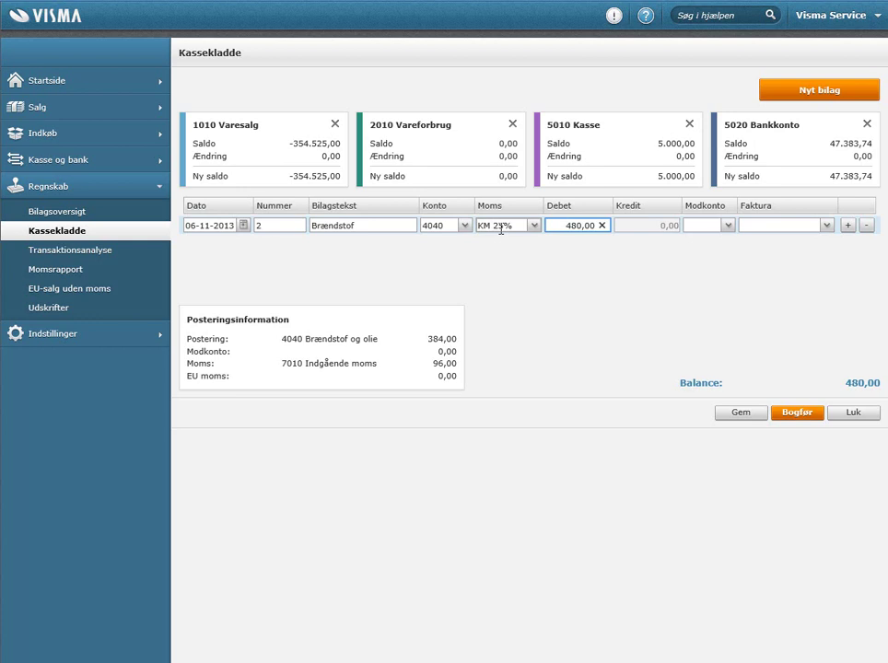
{"action": "key", "text": "Tab"}
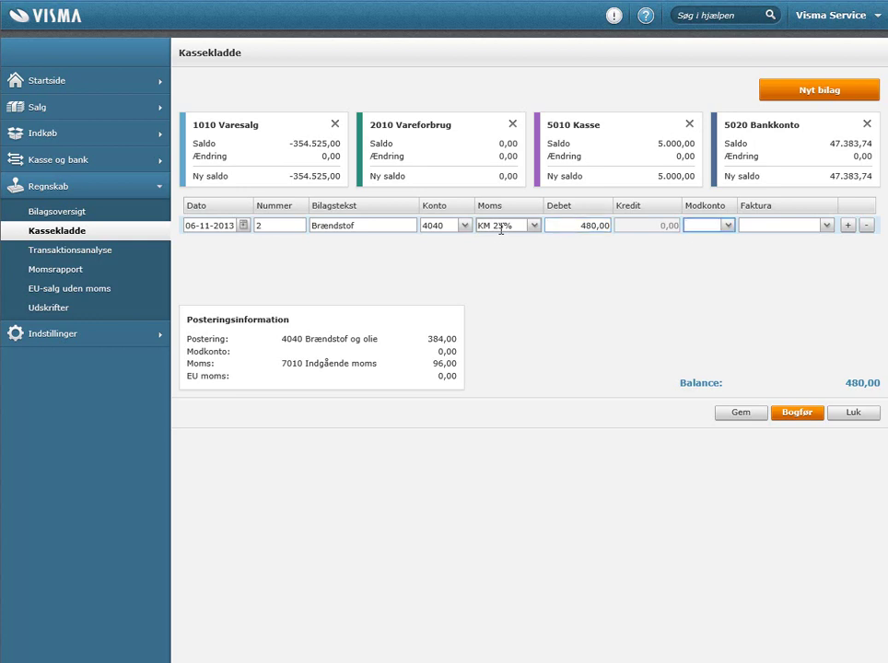
{"action": "key", "text": "Tab"}
{"action": "key", "text": "Tab"}
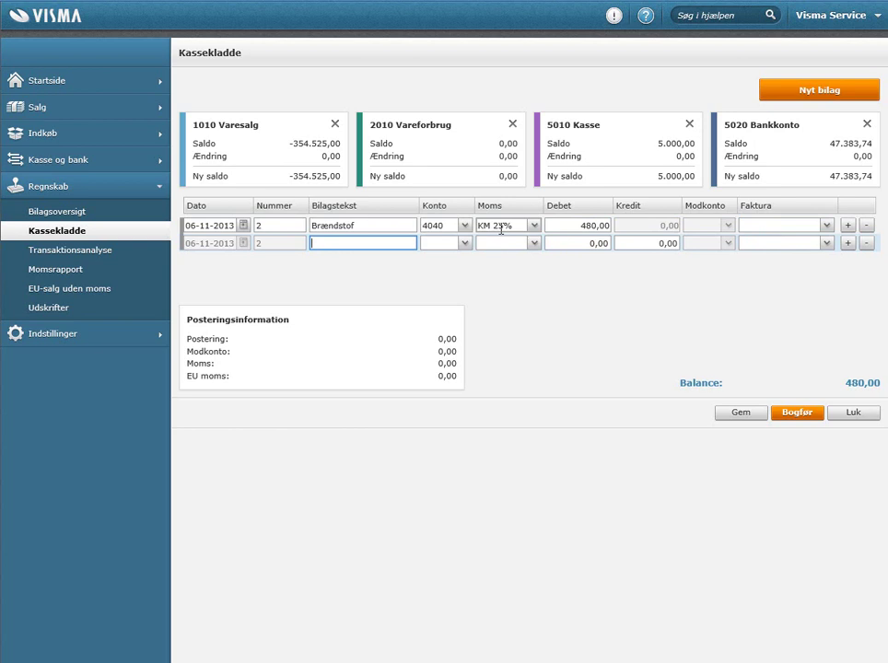
Fill in the second line as Morgenbrød on account 3285 Øvrige personaleomkostninger with a debit of 120, and add a third line.
{"action": "type", "text": "Morgenbrød"}
{"action": "key", "text": "Tab"}
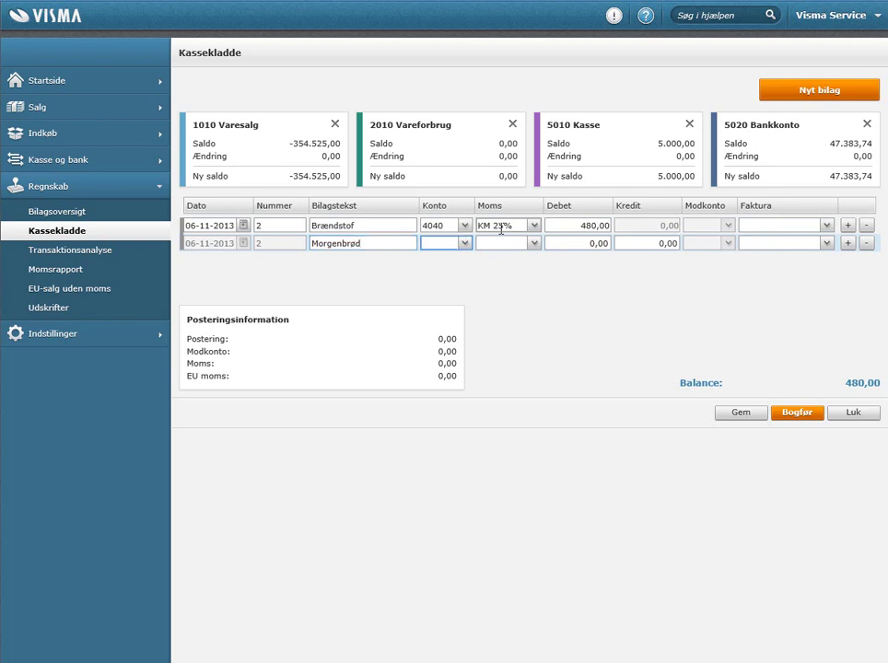
{"action": "type", "text": "personal"}
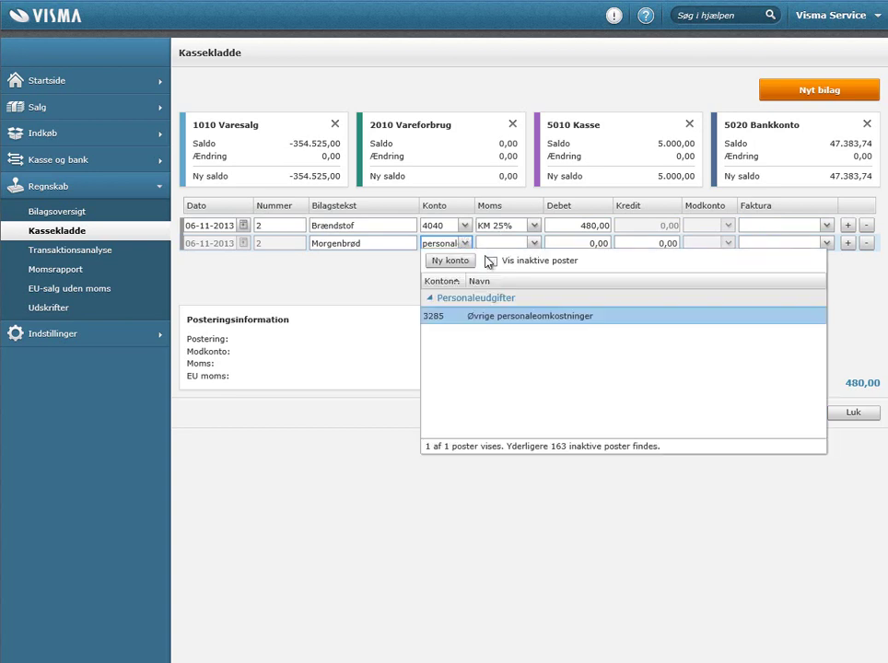
{"action": "left_click", "coordinate": [493, 318]}
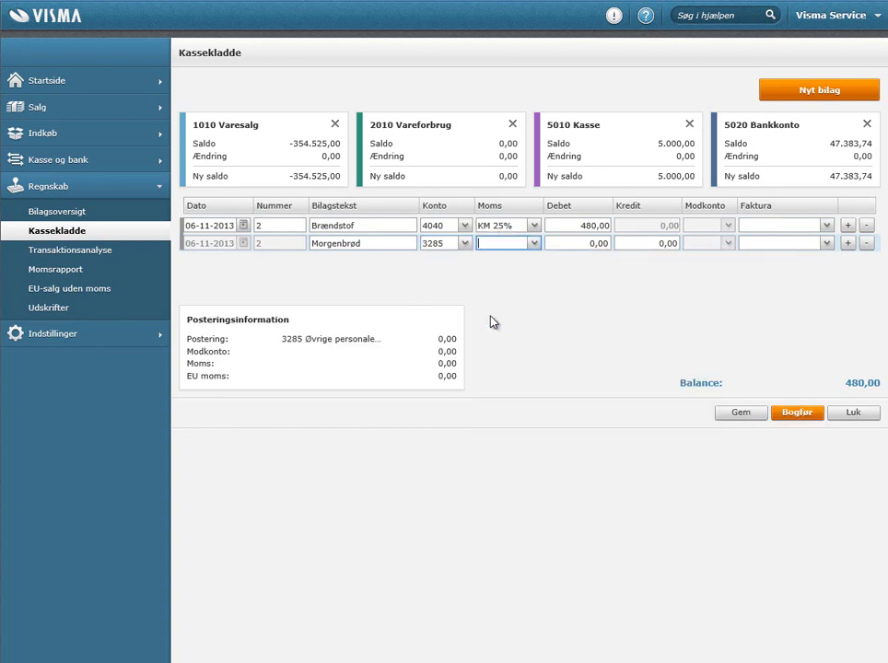
{"action": "key", "text": "Tab"}
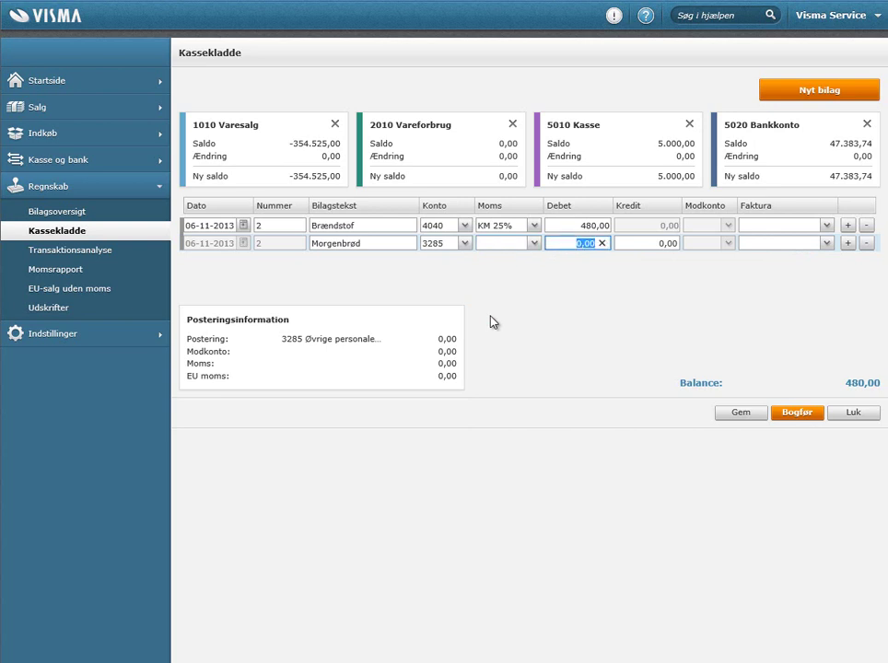
{"action": "type", "text": "120"}
{"action": "key", "text": "Tab"}
{"action": "key", "text": "Tab"}
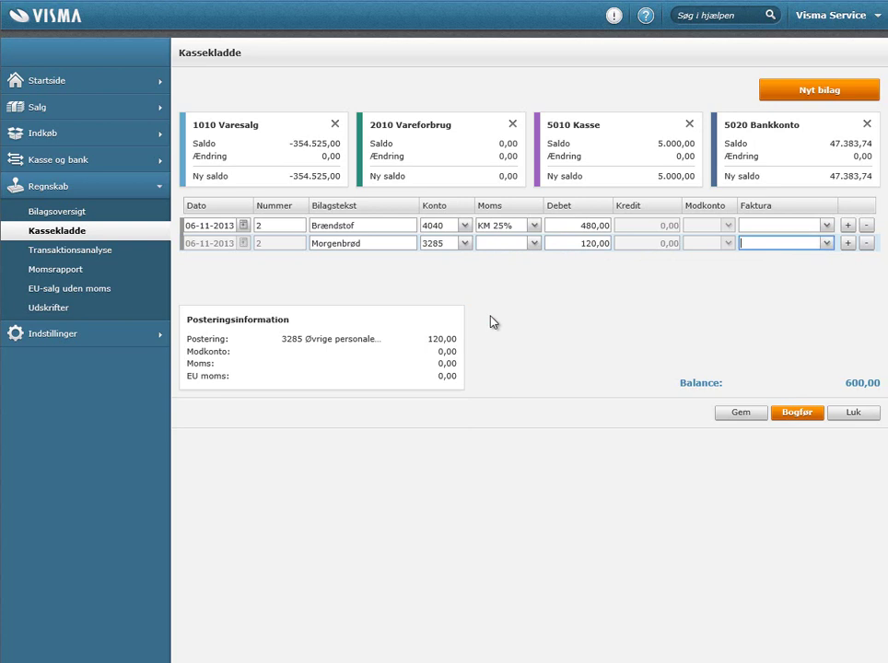
{"action": "key", "text": "Tab"}
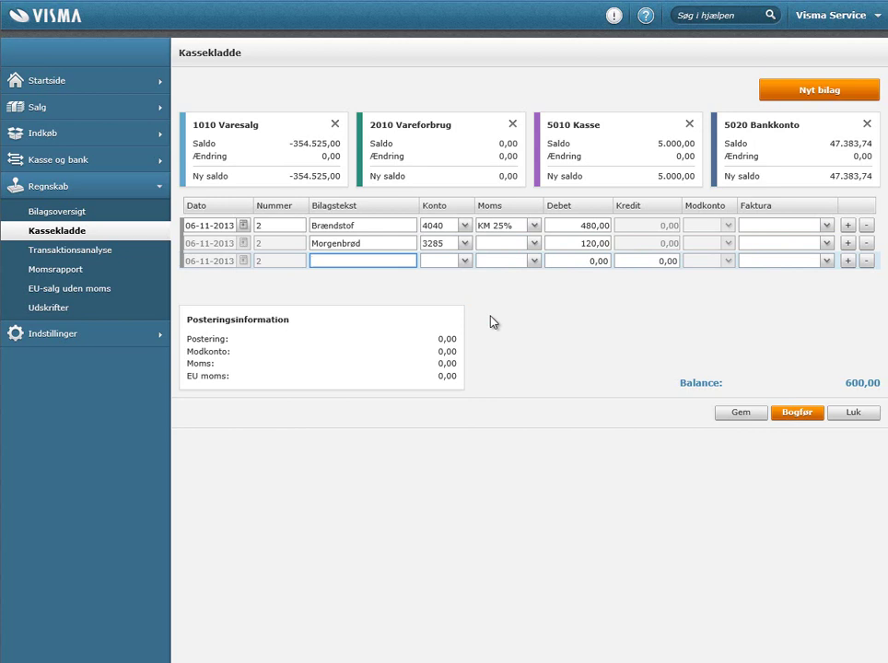
Fill in the third line as Bank on account 5020 Bankkonto with a credit of 600, completing the voucher.
{"action": "type", "text": "Bank"}
{"action": "left_click", "coordinate": [439, 261]}
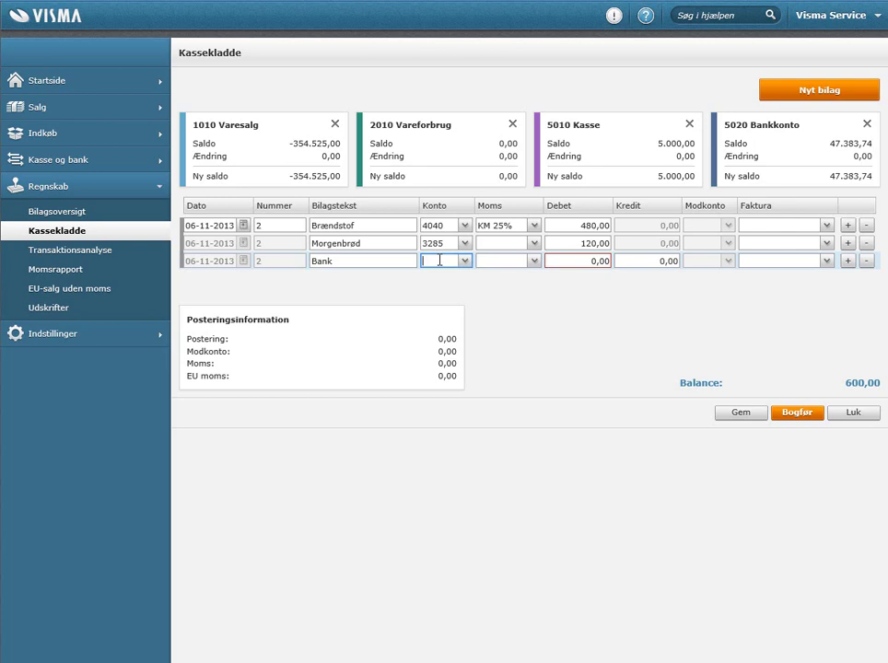
{"action": "type", "text": "bank"}
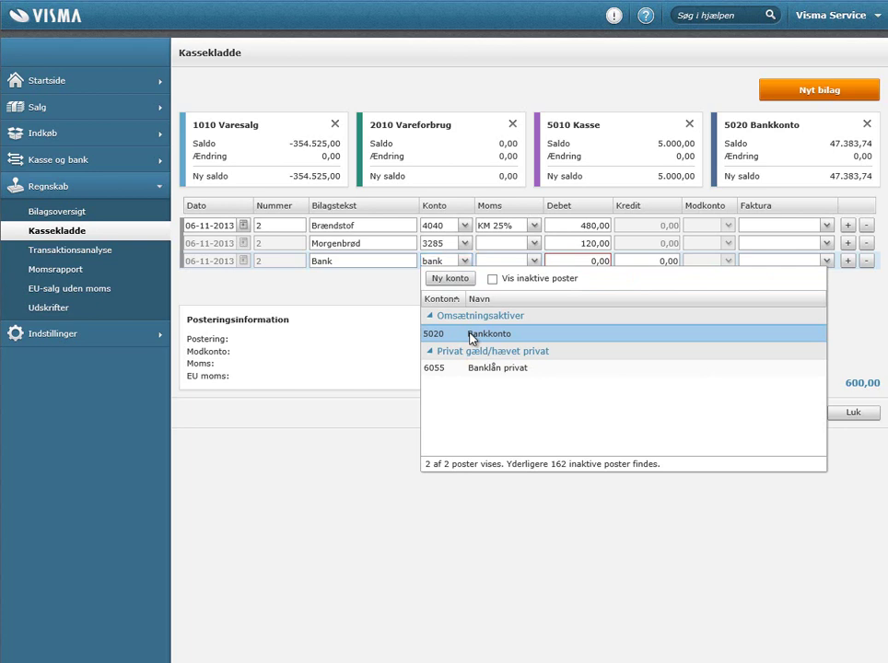
{"action": "left_click", "coordinate": [470, 337]}
{"action": "key", "text": "Tab"}
{"action": "key", "text": "Tab"}
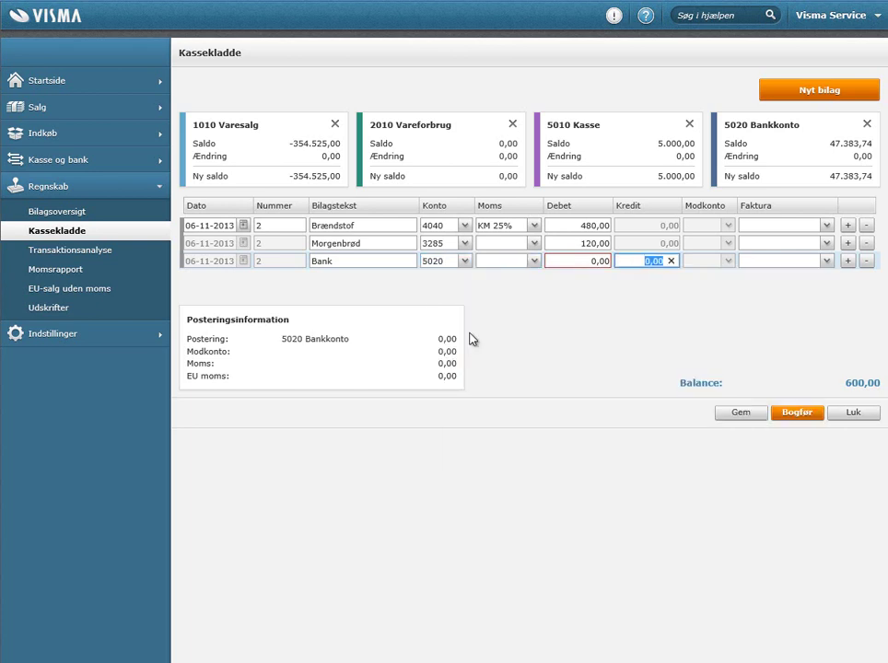
{"action": "type", "text": "600"}
{"action": "key", "text": "Tab"}
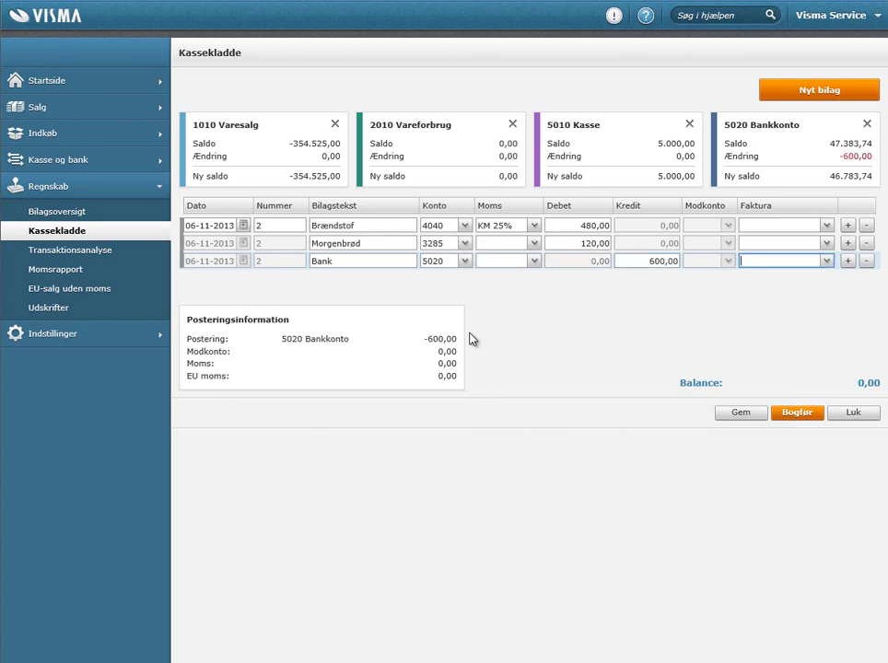
{"action": "key", "text": "Tab"}
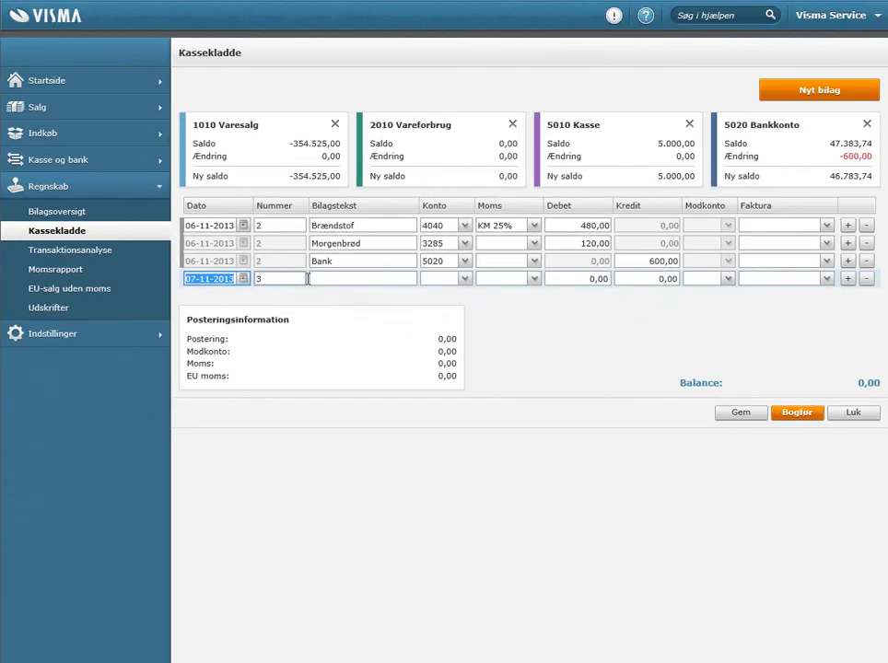
Post the cash journal for vouchers dated up to 12-11-2013.
{"action": "left_click", "coordinate": [797, 414]}
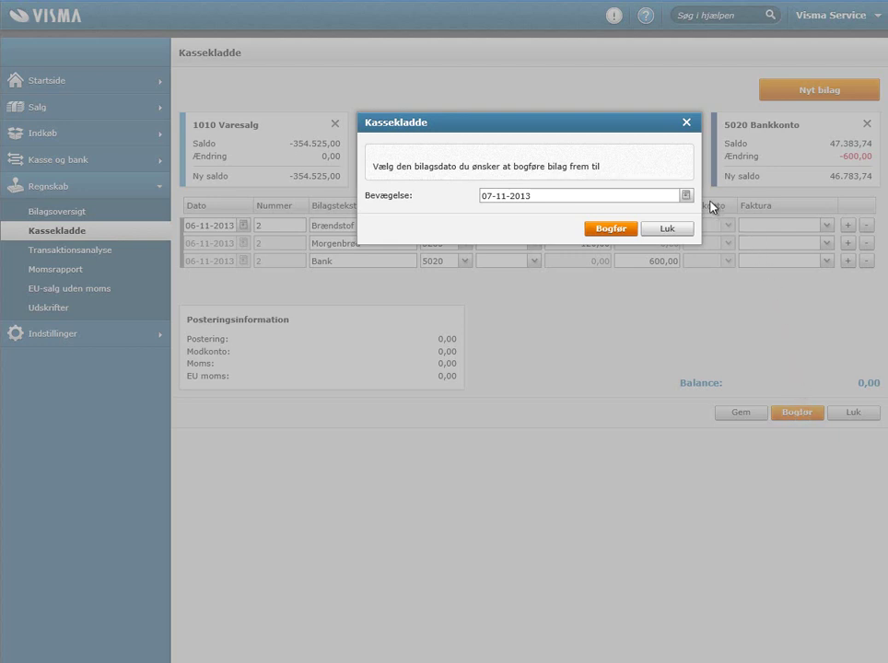
{"action": "left_click", "coordinate": [685, 197]}
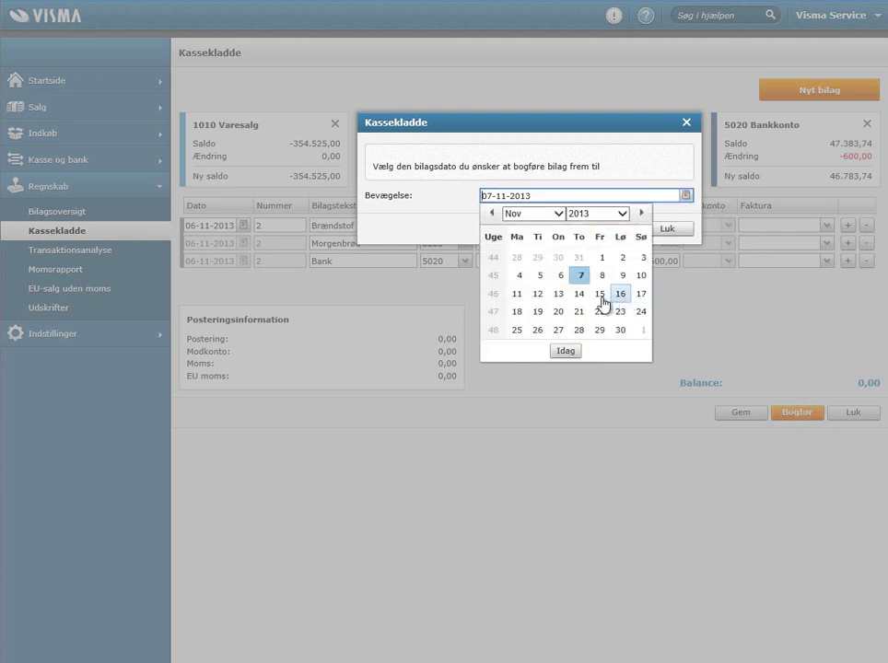
{"action": "left_click", "coordinate": [541, 297]}
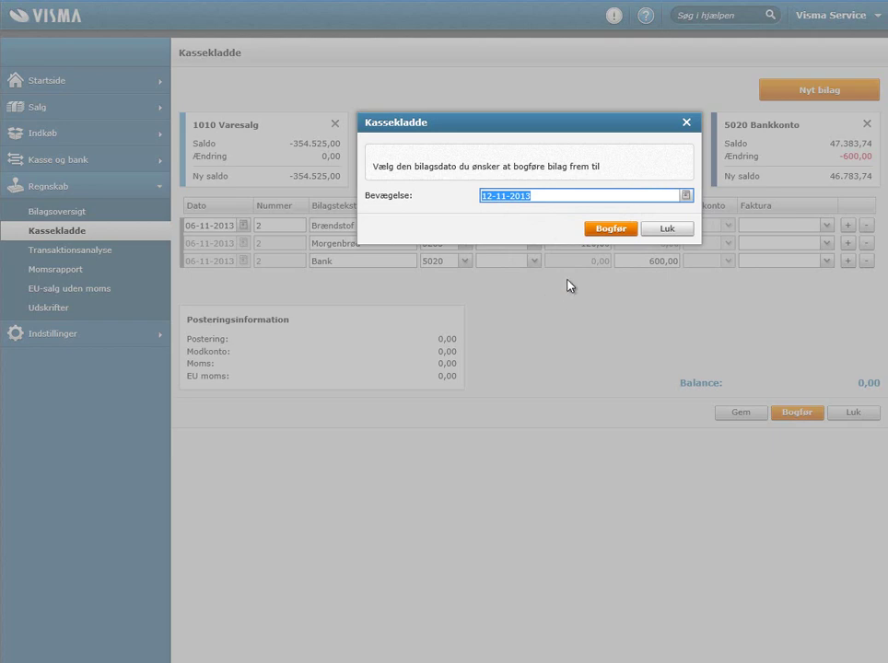
{"action": "left_click", "coordinate": [607, 231]}
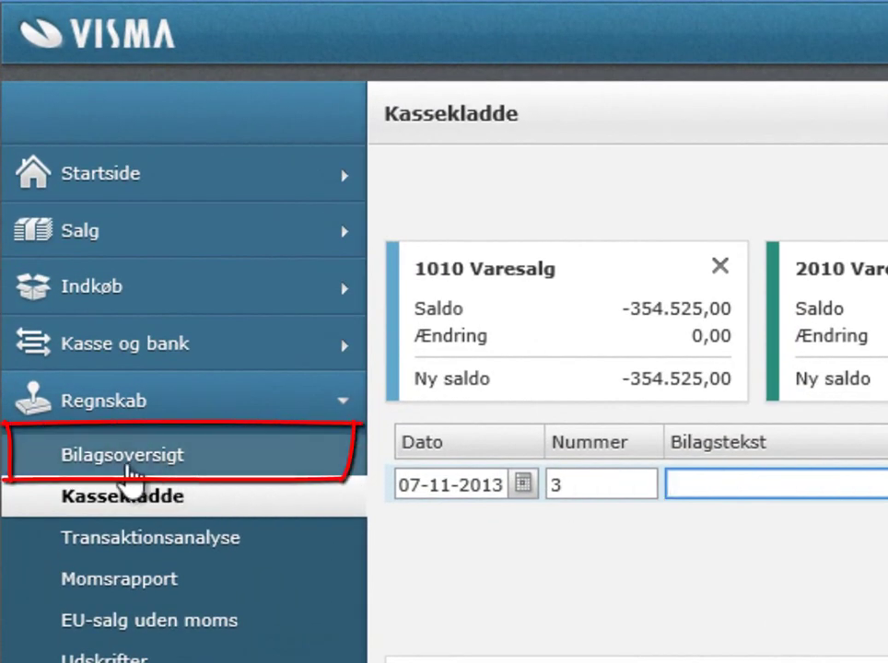
Open the voucher overview (Bilagsoversigt) and expand the posted Brændstof, Morgenbrød, Bank voucher to view its details.
{"action": "left_click", "coordinate": [125, 470]}
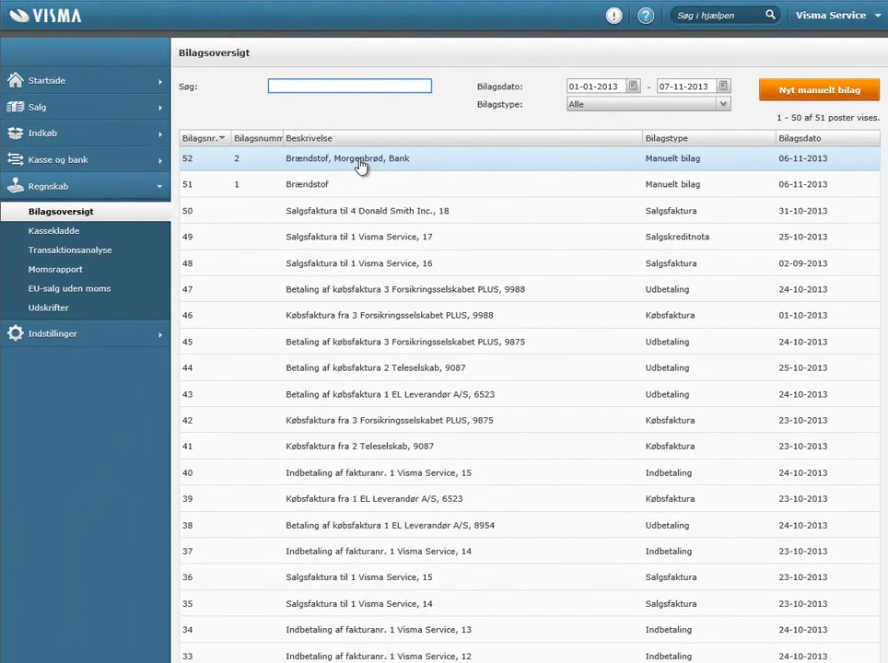
{"action": "left_click", "coordinate": [359, 164]}
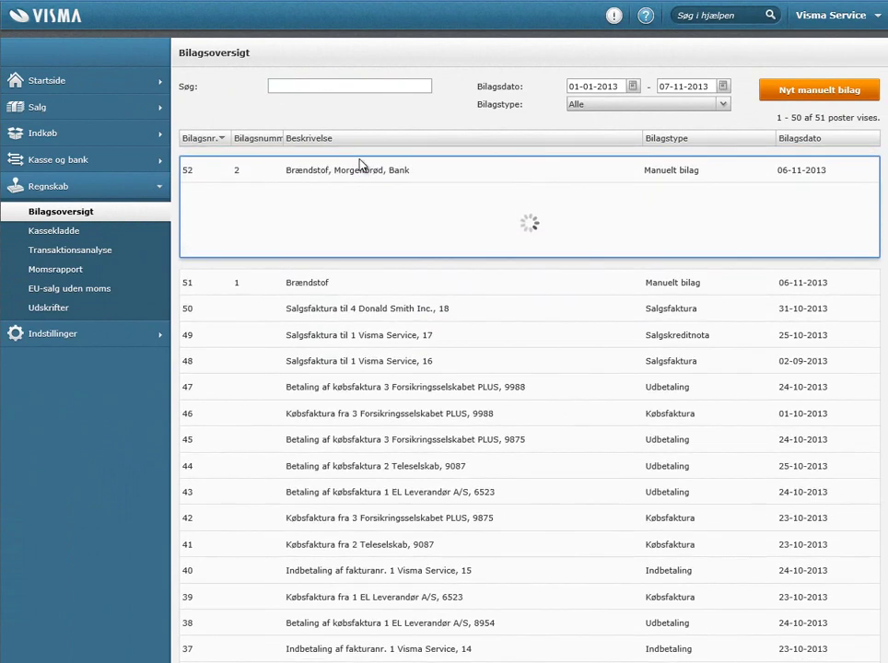